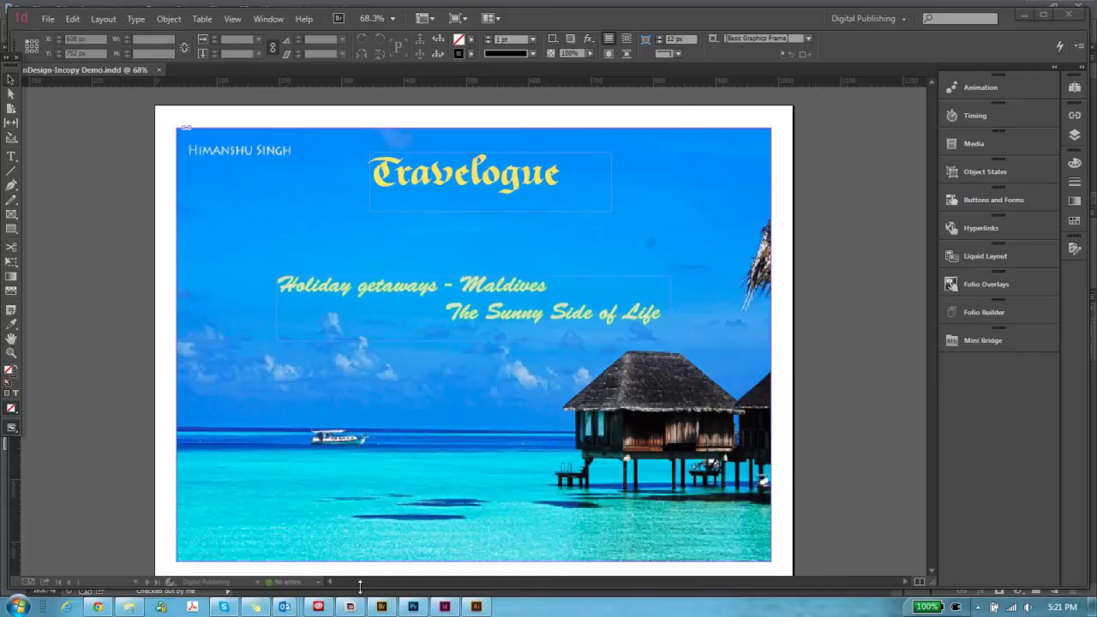
Open the Computer drives view and bring up Adobe Drive listing the DAM-Server connection.
{"action": "left_click", "coordinate": [17, 606]}
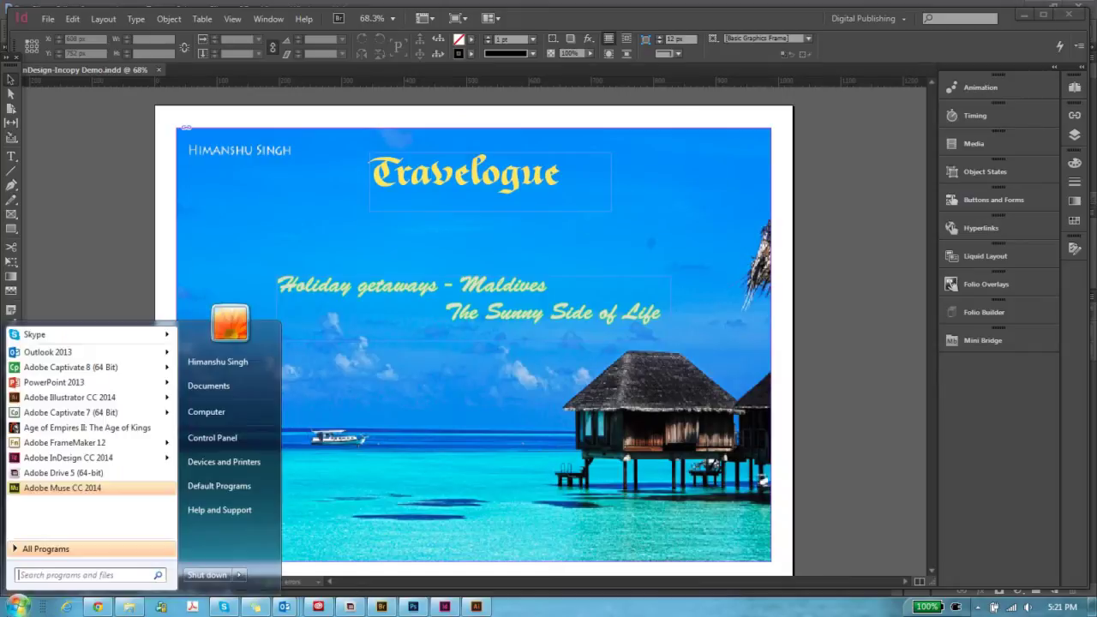
{"action": "left_click", "coordinate": [219, 414]}
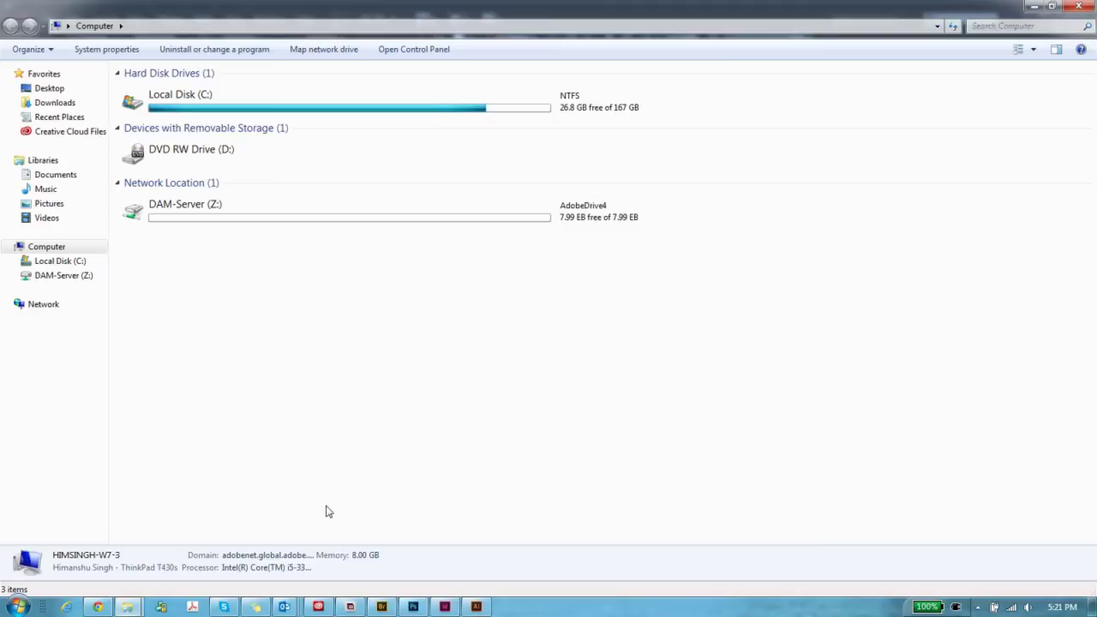
{"action": "left_click", "coordinate": [351, 606]}
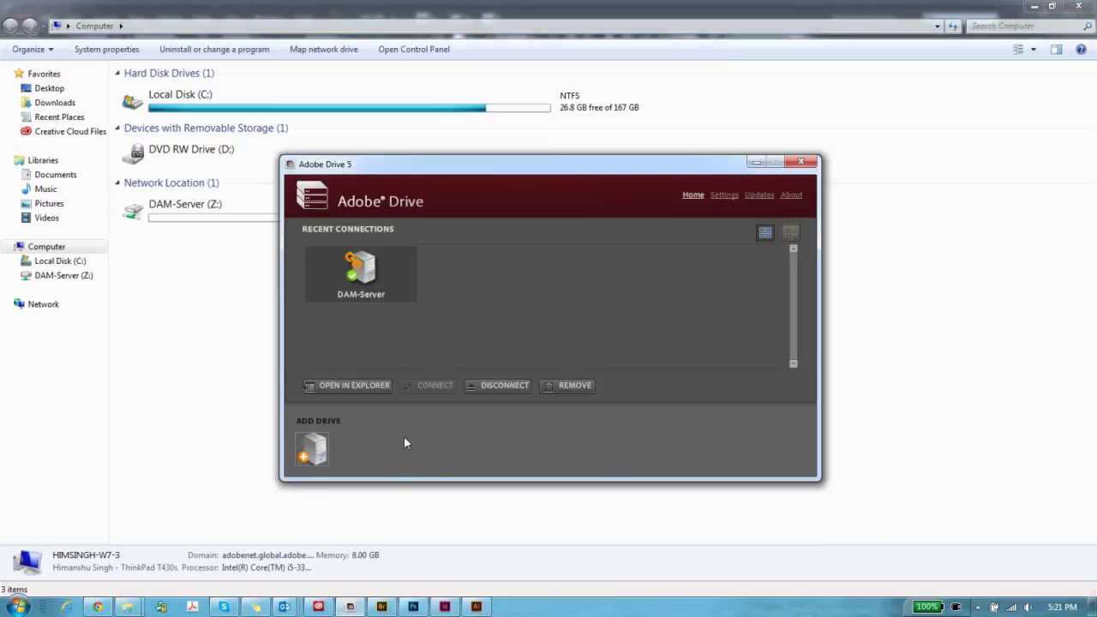
{"action": "mouse_move", "coordinate": [405, 291]}
Preview the AEM DAM connection form, cancel it, and switch to Bridge's DAM-Server folder.
{"action": "left_click", "coordinate": [306, 456]}
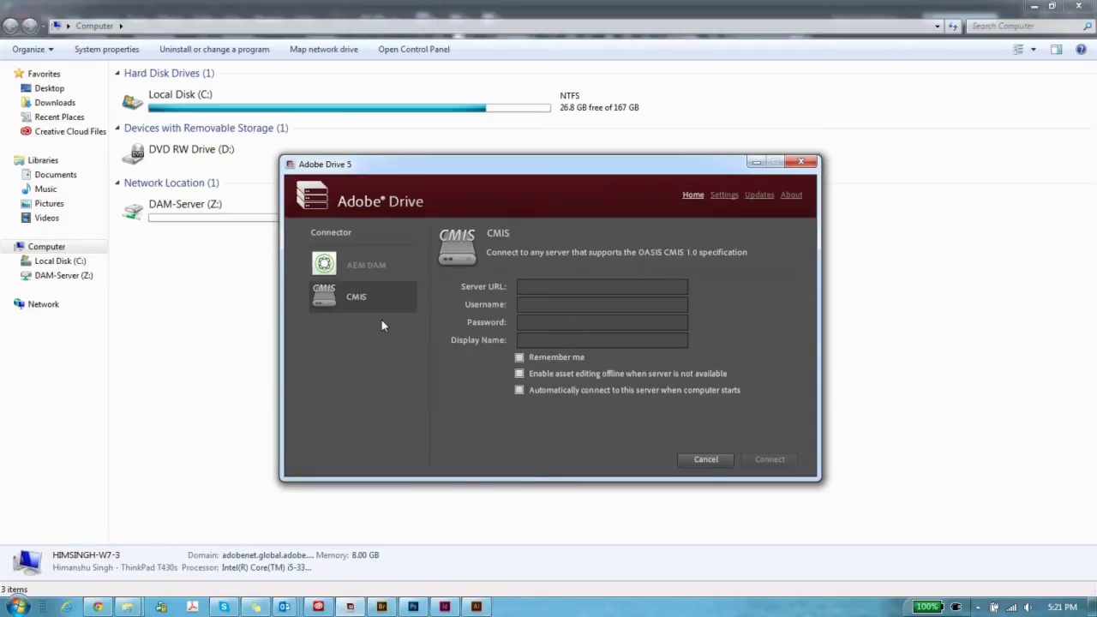
{"action": "left_click", "coordinate": [357, 264]}
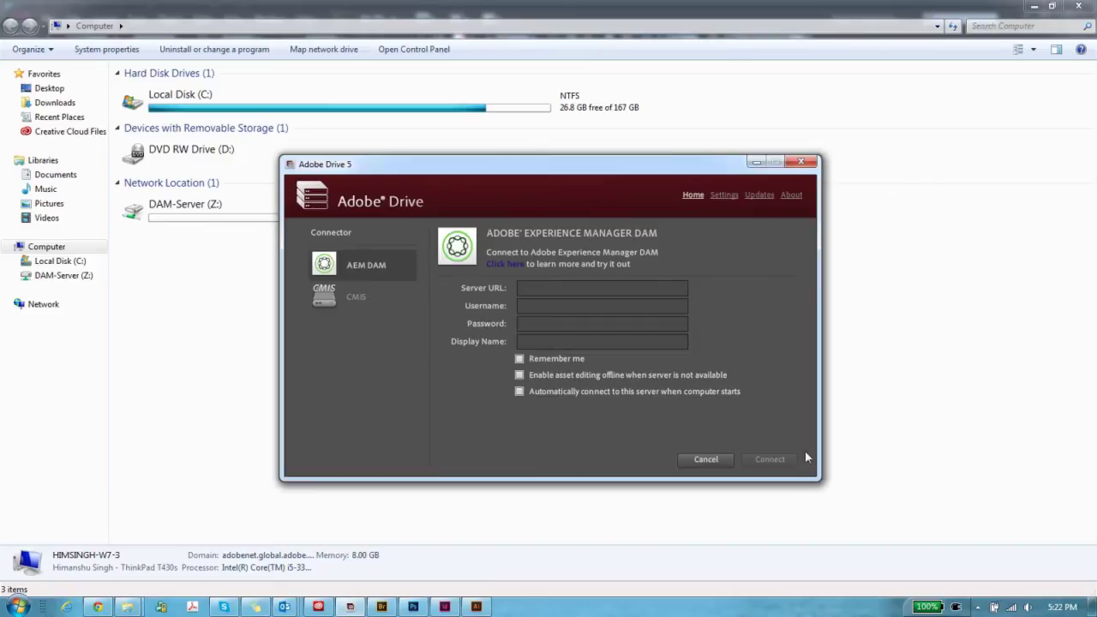
{"action": "left_click", "coordinate": [706, 458]}
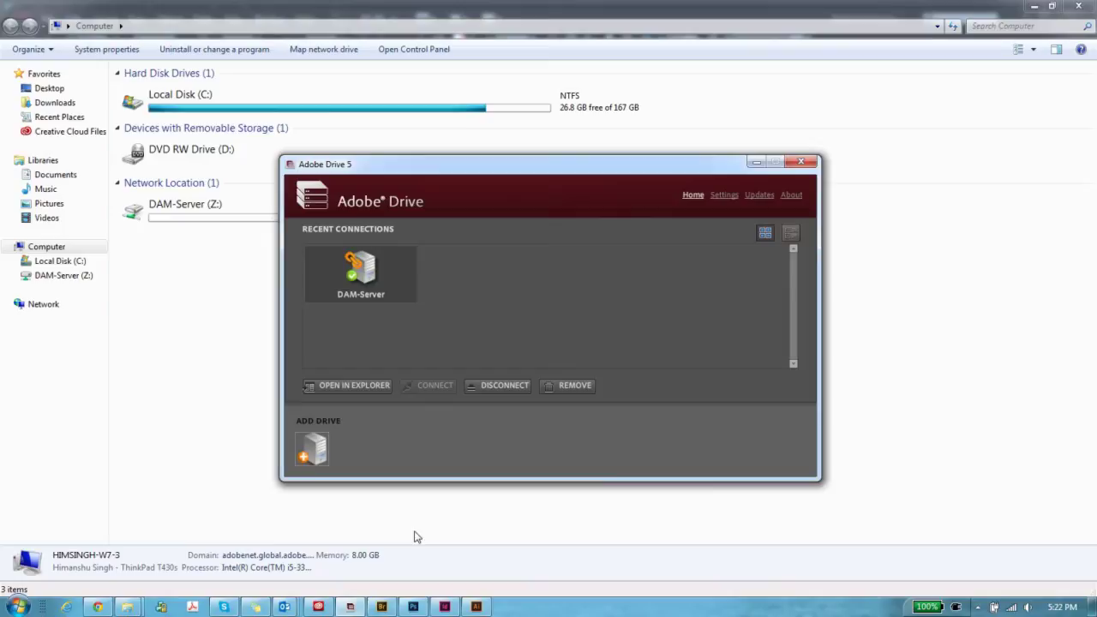
{"action": "left_click", "coordinate": [383, 606]}
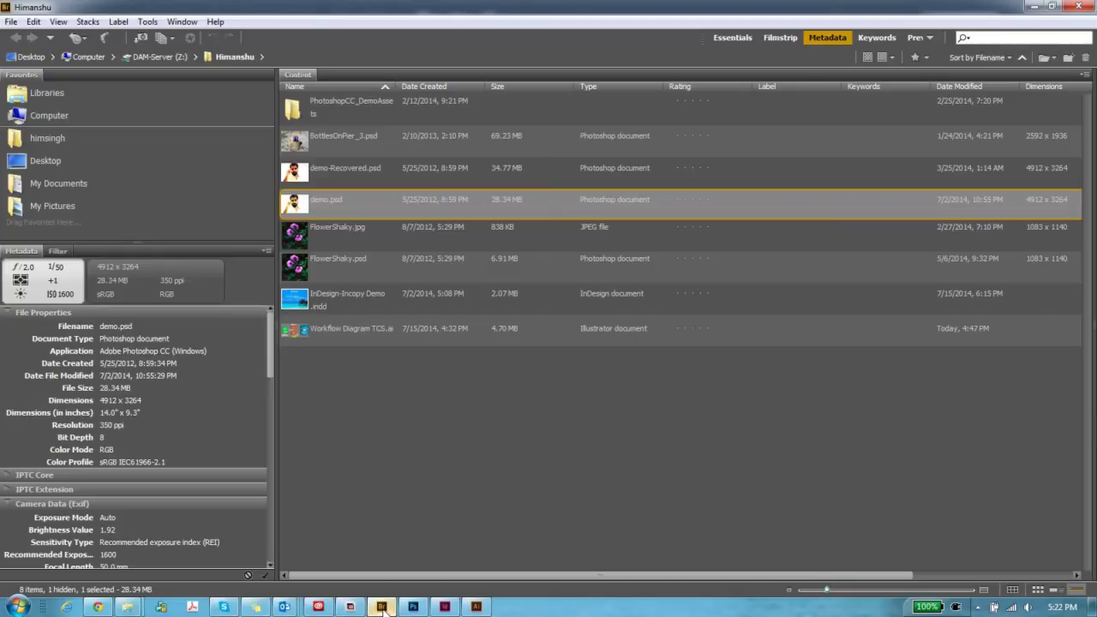
Minimise Bridge after reviewing the DAM-Server files.
{"action": "left_click", "coordinate": [386, 606]}
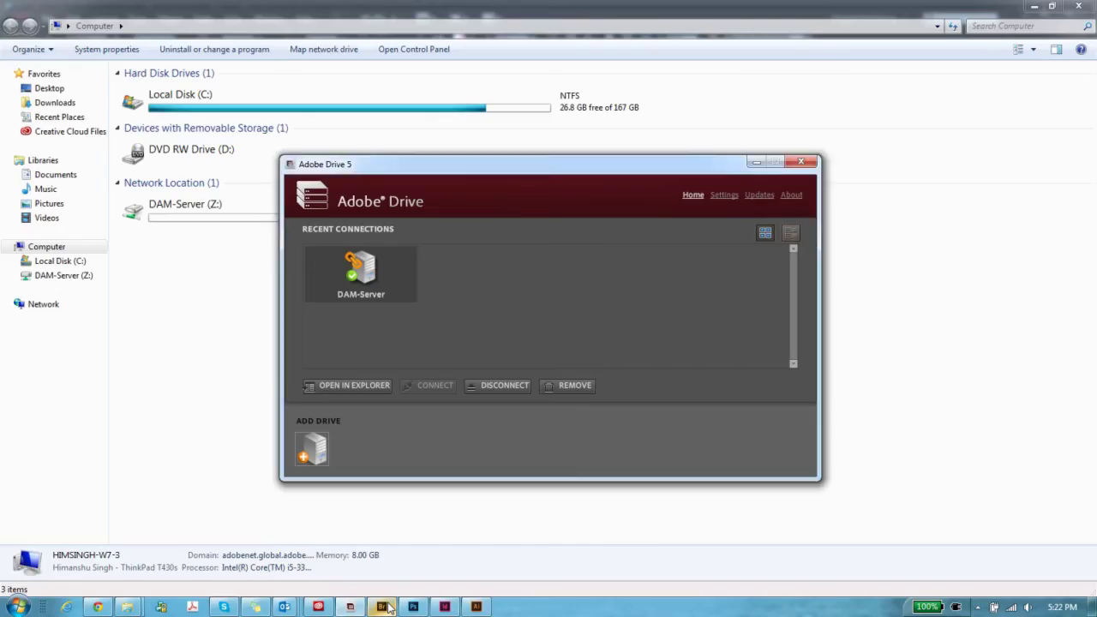
Return to the Travelogue document and scroll down to the page 3 restaurants page.
{"action": "left_click", "coordinate": [439, 607]}
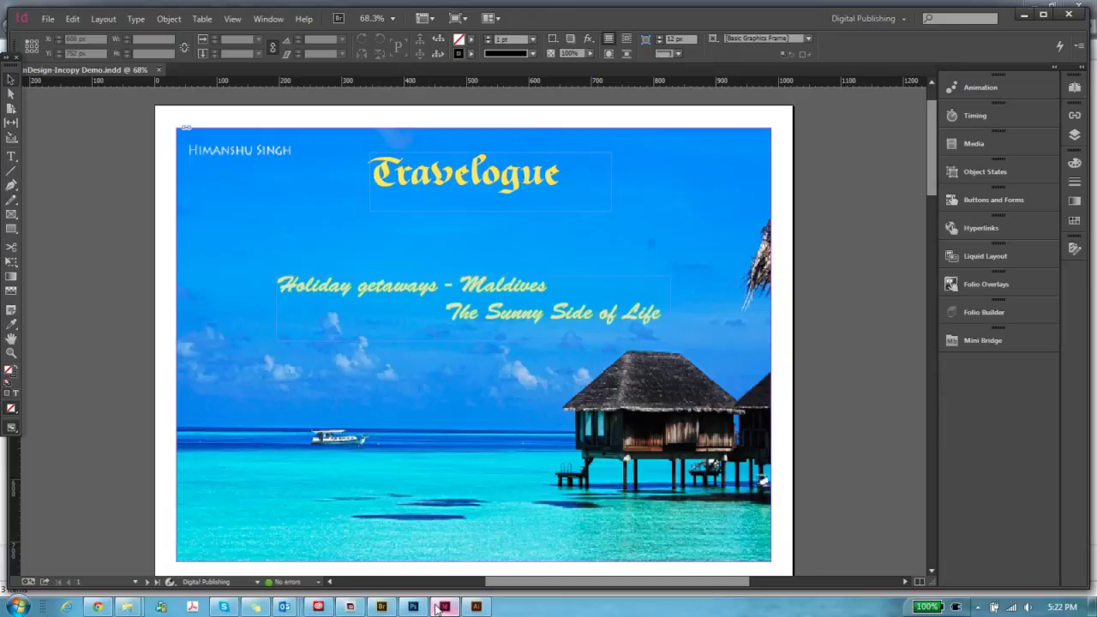
{"action": "left_click_drag", "start_coordinate": [936, 163], "coordinate": [929, 276]}
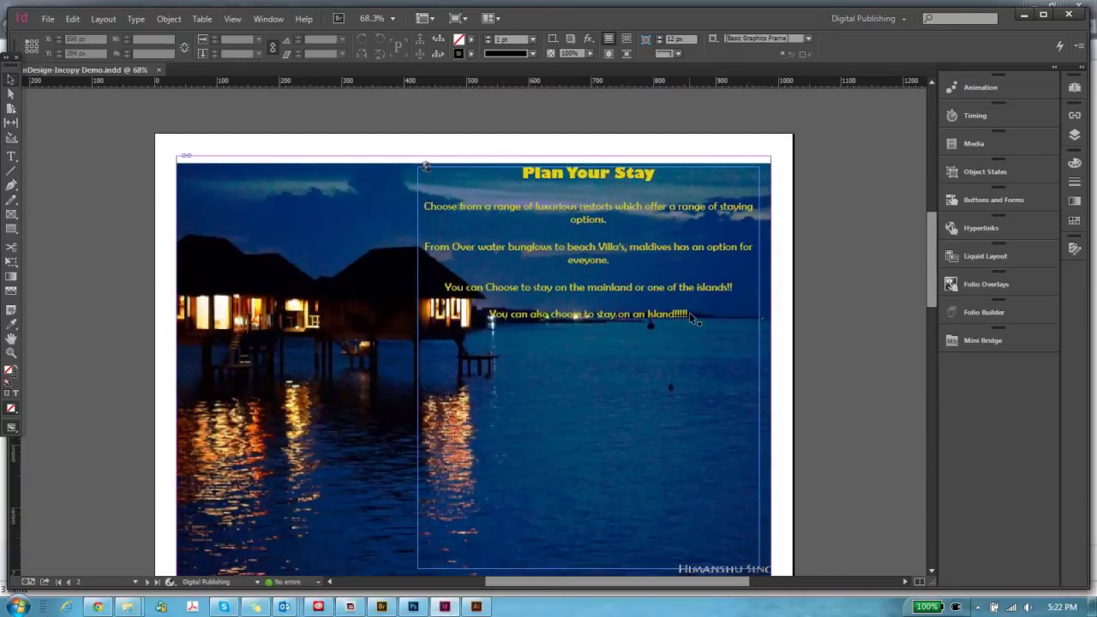
{"action": "double_click", "coordinate": [689, 313]}
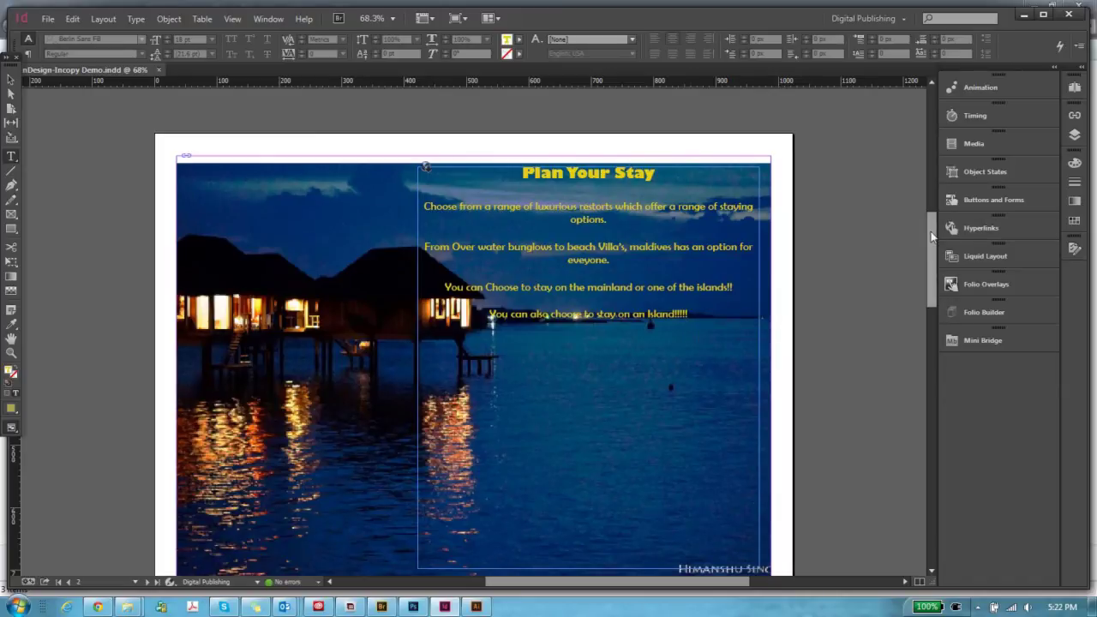
{"action": "left_click_drag", "start_coordinate": [935, 237], "coordinate": [936, 346]}
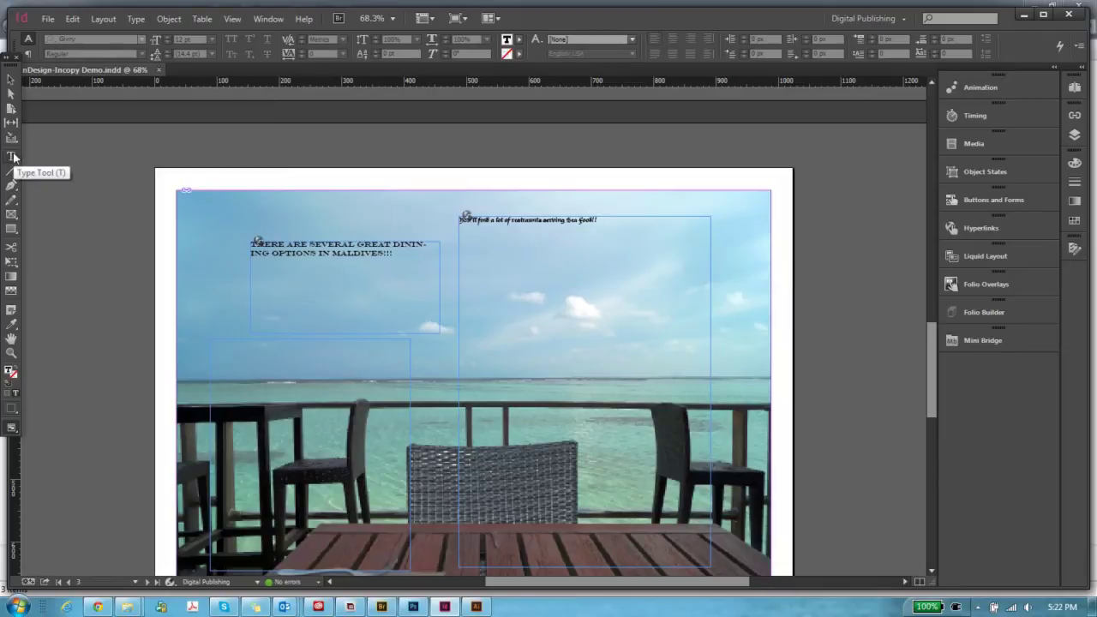
Draw a small rectangle frame at page 3's top left and fill it light yellow (R255 G250 B127).
{"action": "left_click", "coordinate": [11, 213]}
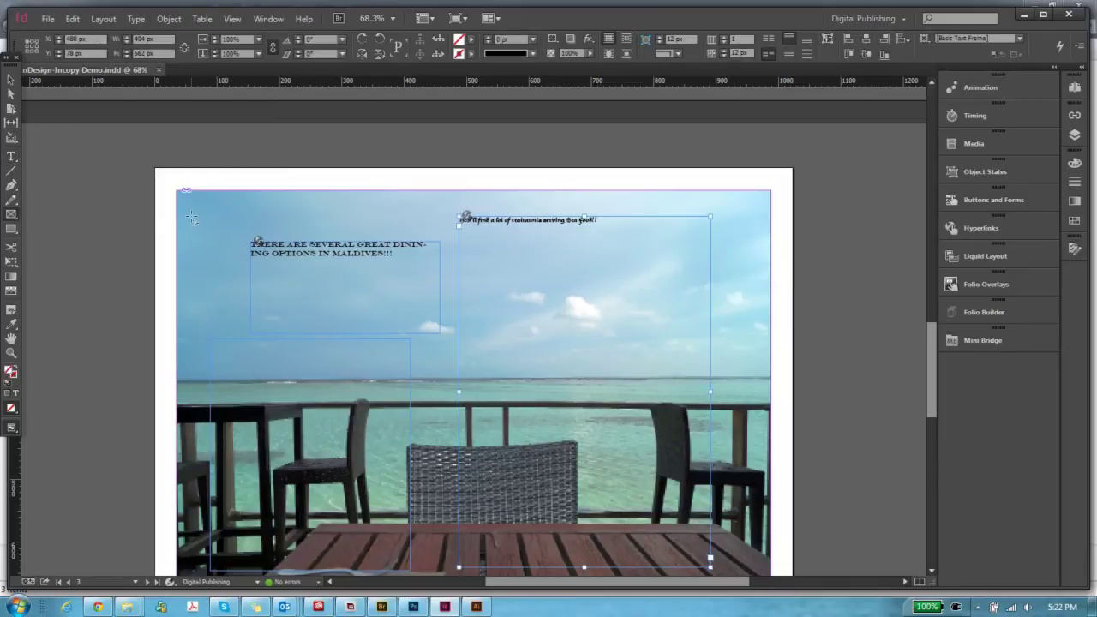
{"action": "left_click_drag", "start_coordinate": [194, 217], "coordinate": [240, 324]}
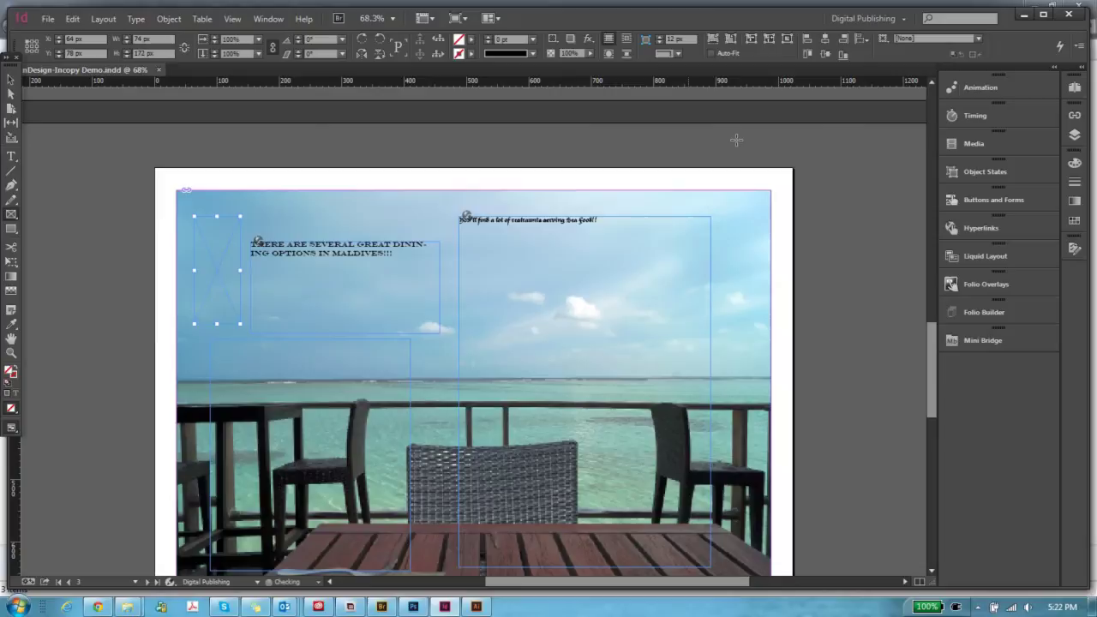
{"action": "left_click", "coordinate": [1075, 162]}
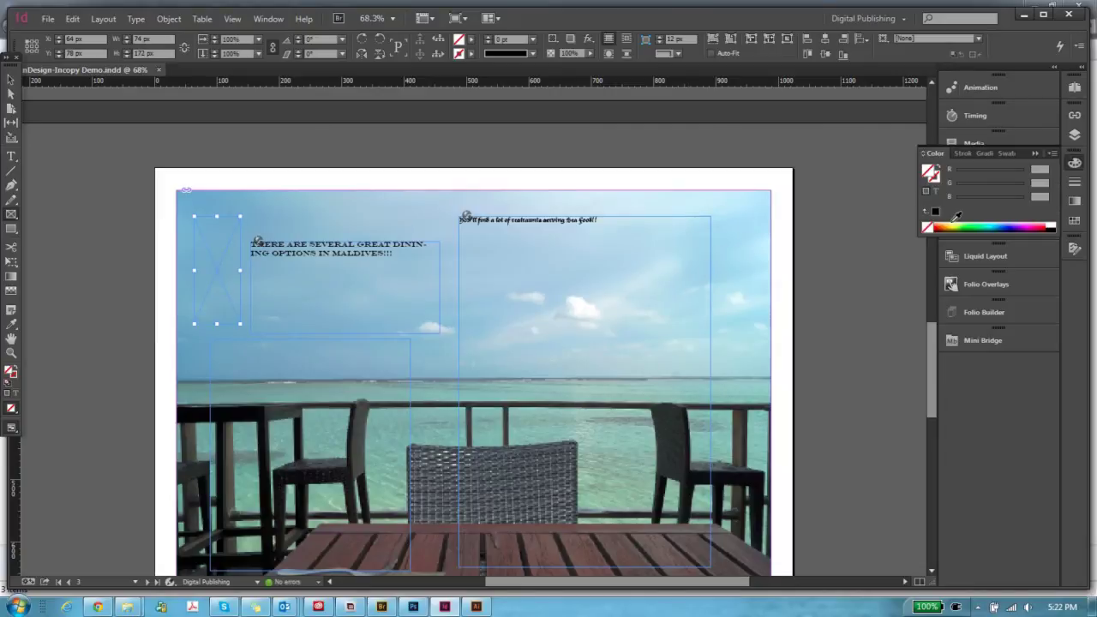
{"action": "left_click", "coordinate": [951, 229]}
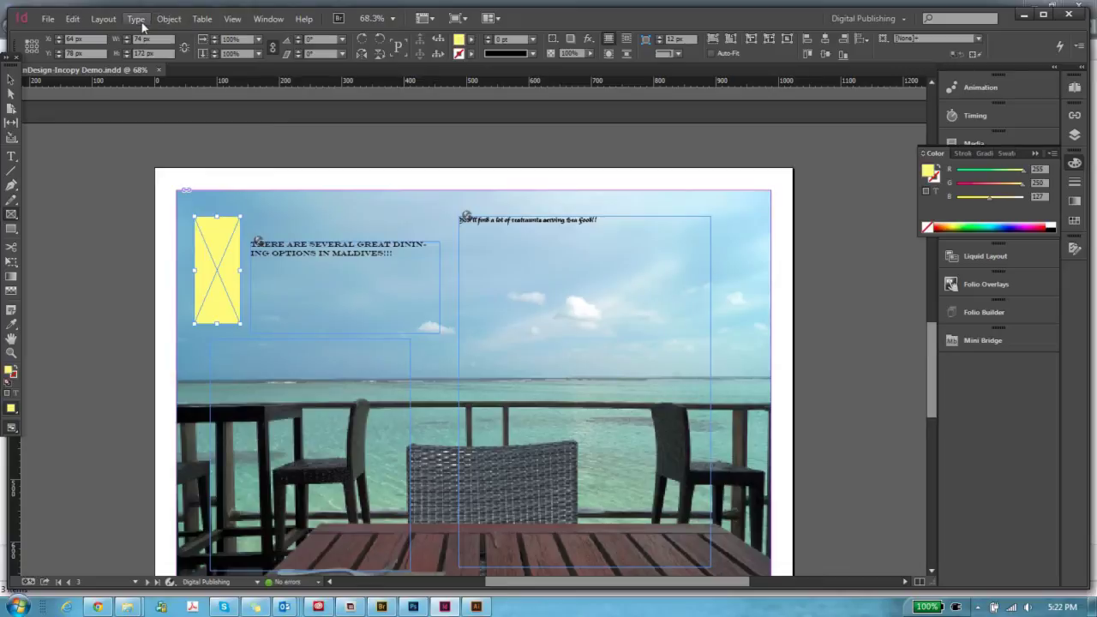
Check in the Travelogue document with the comment 'I've created a new Frame on Page 3'.
{"action": "left_click", "coordinate": [50, 20]}
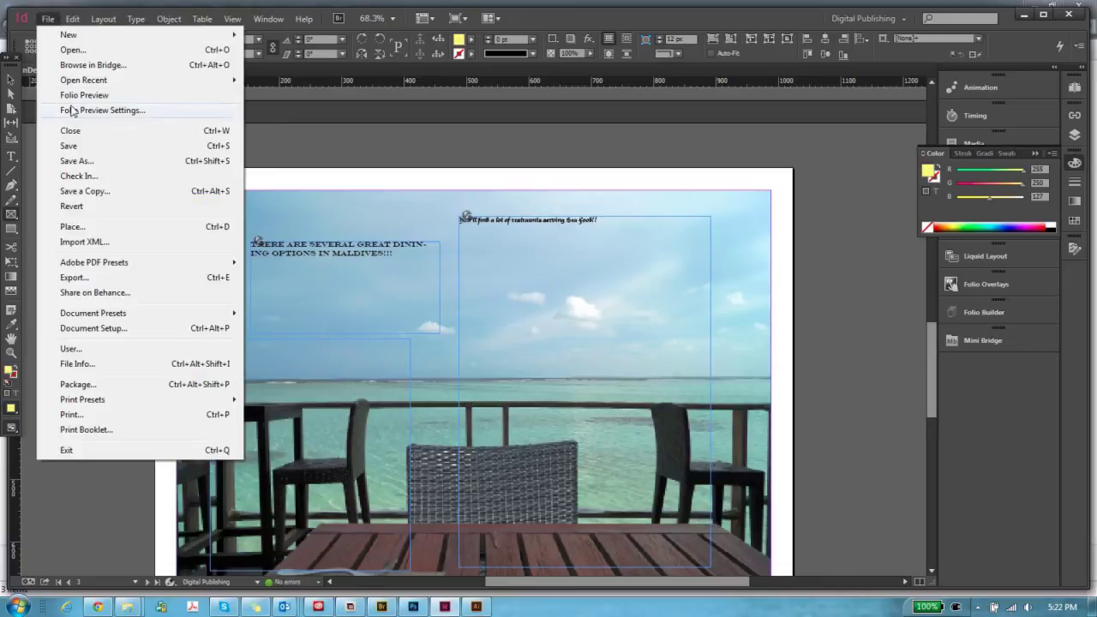
{"action": "left_click", "coordinate": [76, 176]}
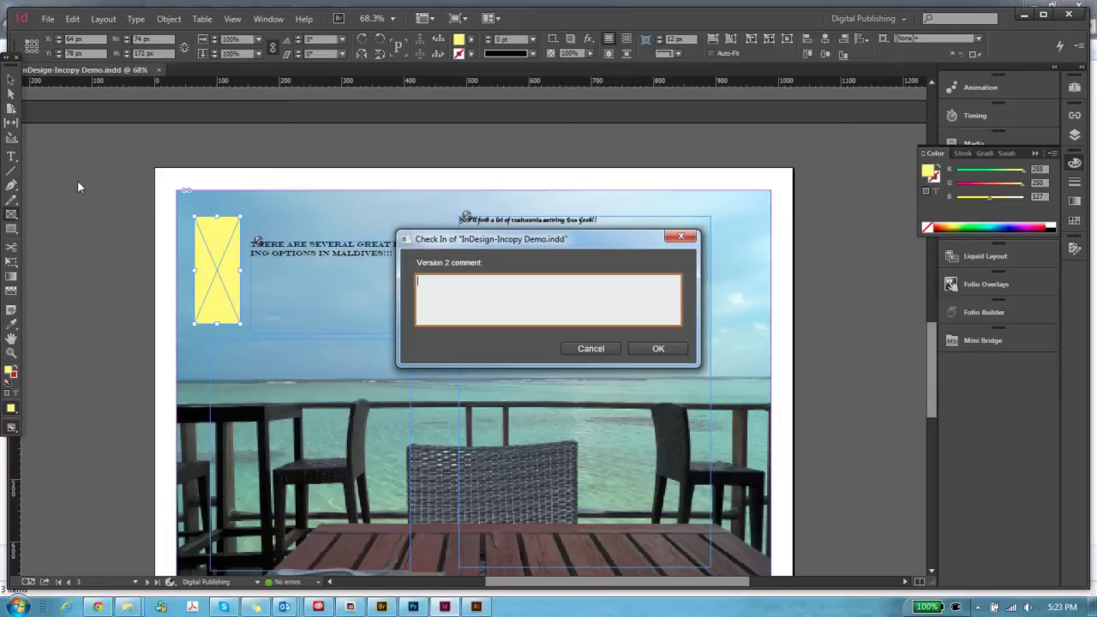
{"action": "type", "text": "I've created a new Frame on Page"}
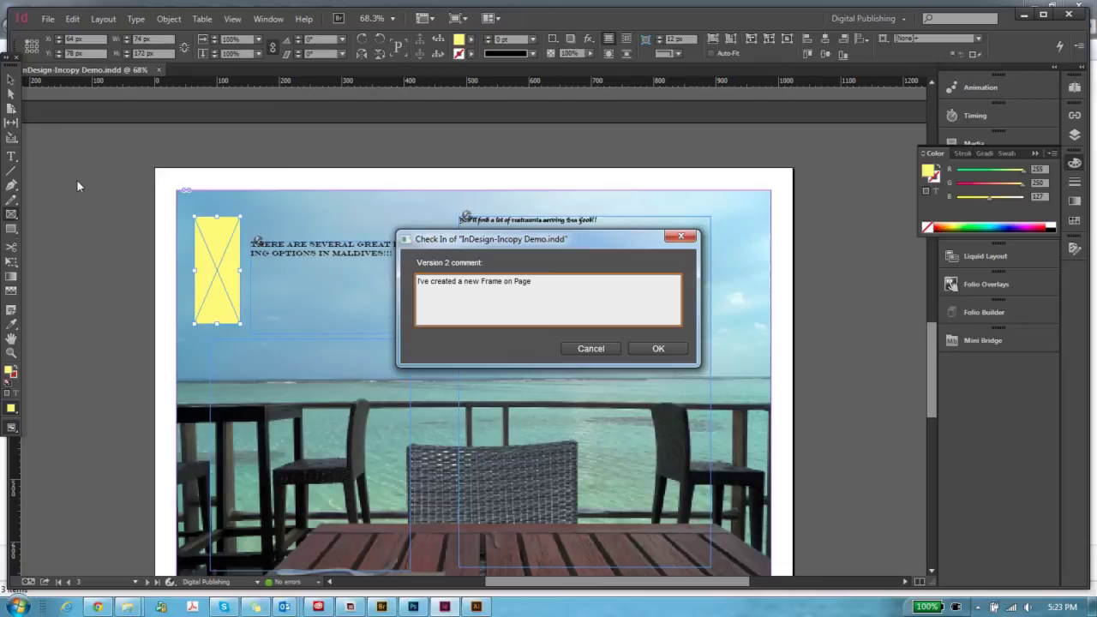
{"action": "type", "text": " 3"}
{"action": "left_click", "coordinate": [657, 348]}
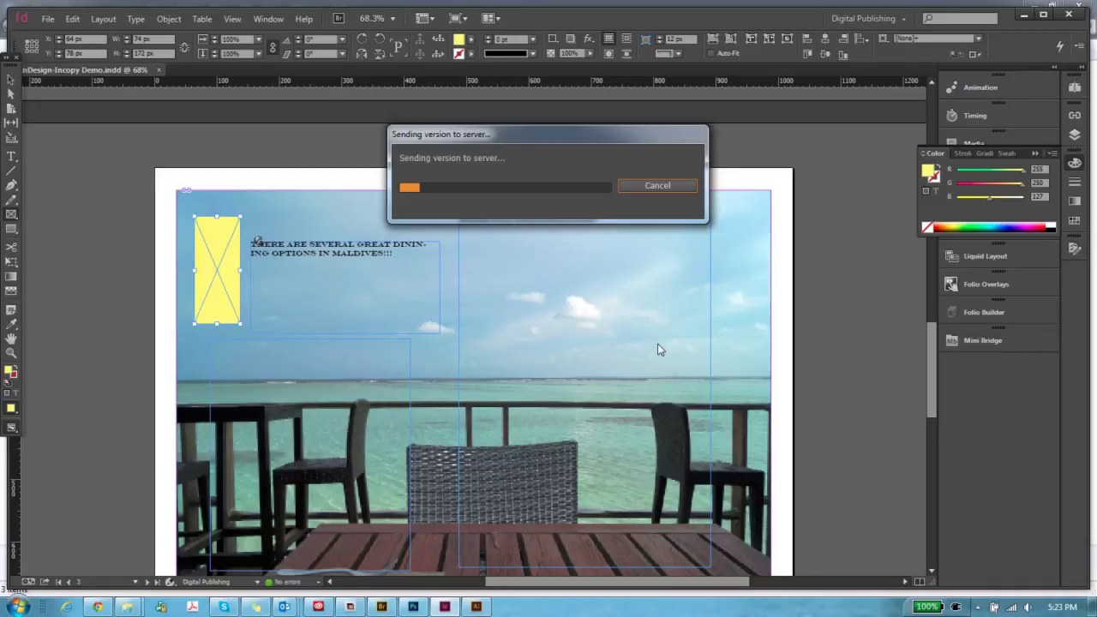
Accept the Adobe Drive update of demo.psd, then cycle through Illustrator and InDesign back to Photoshop.
{"action": "left_click", "coordinate": [414, 607]}
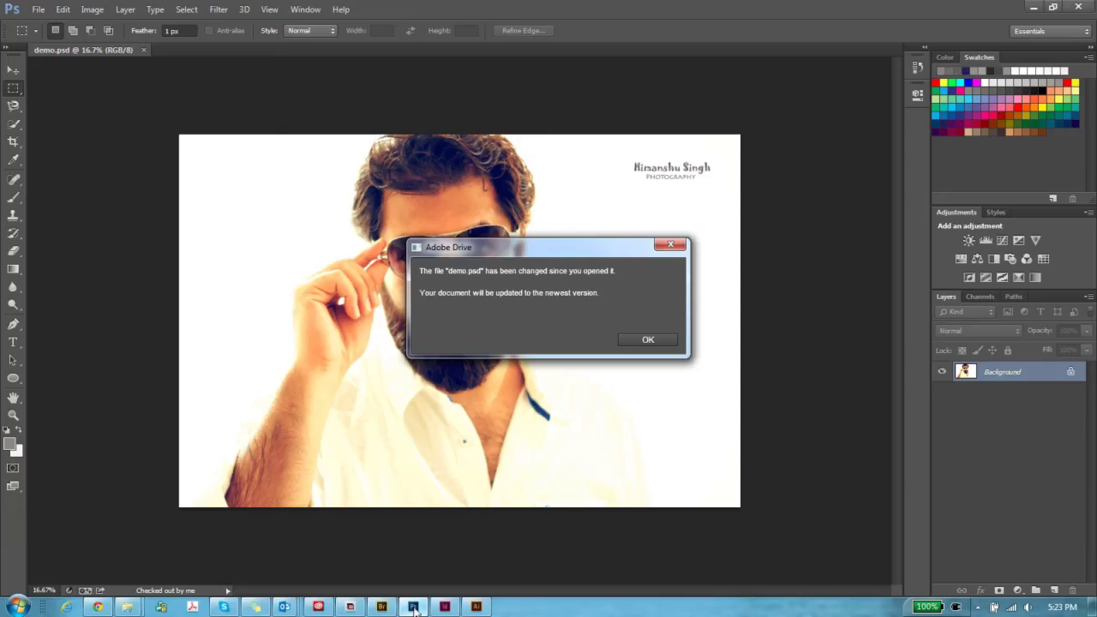
{"action": "left_click", "coordinate": [647, 341]}
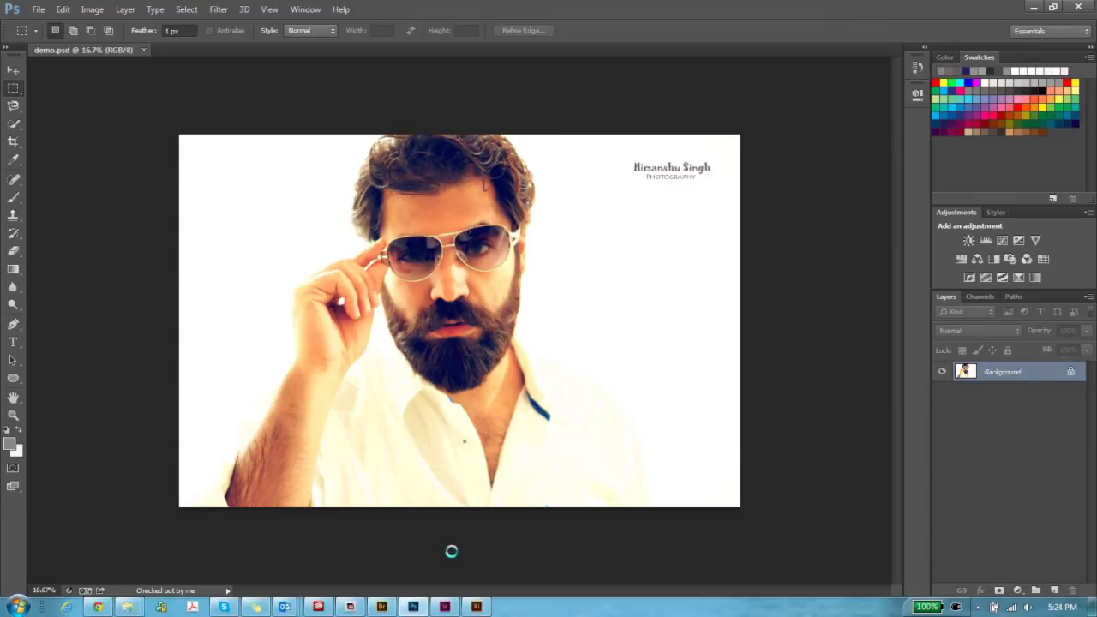
{"action": "left_click", "coordinate": [473, 609]}
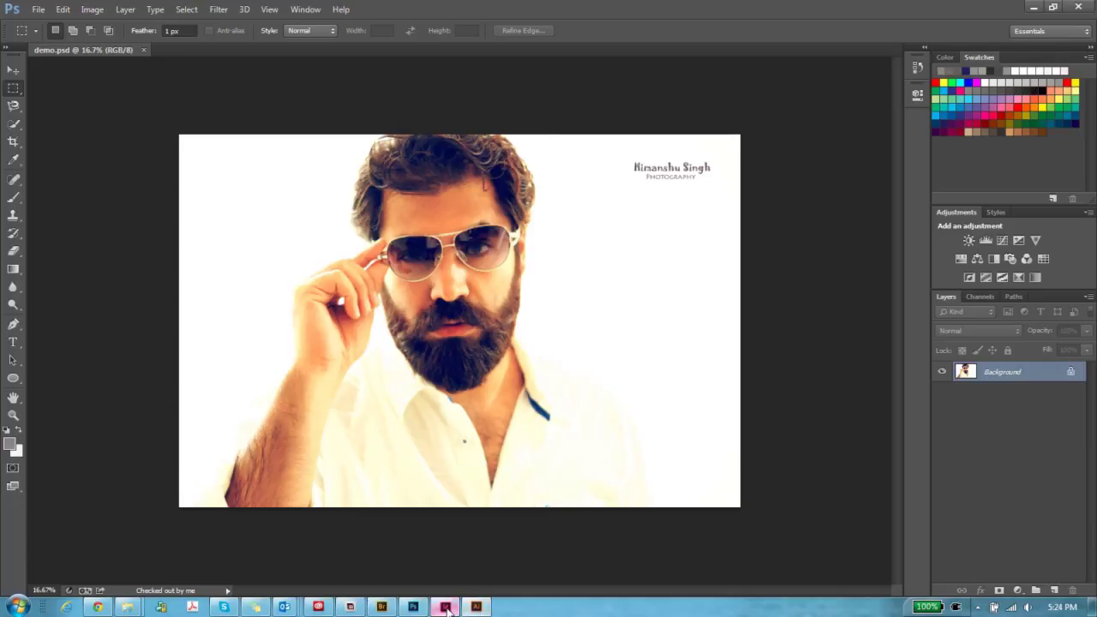
{"action": "left_click", "coordinate": [439, 608]}
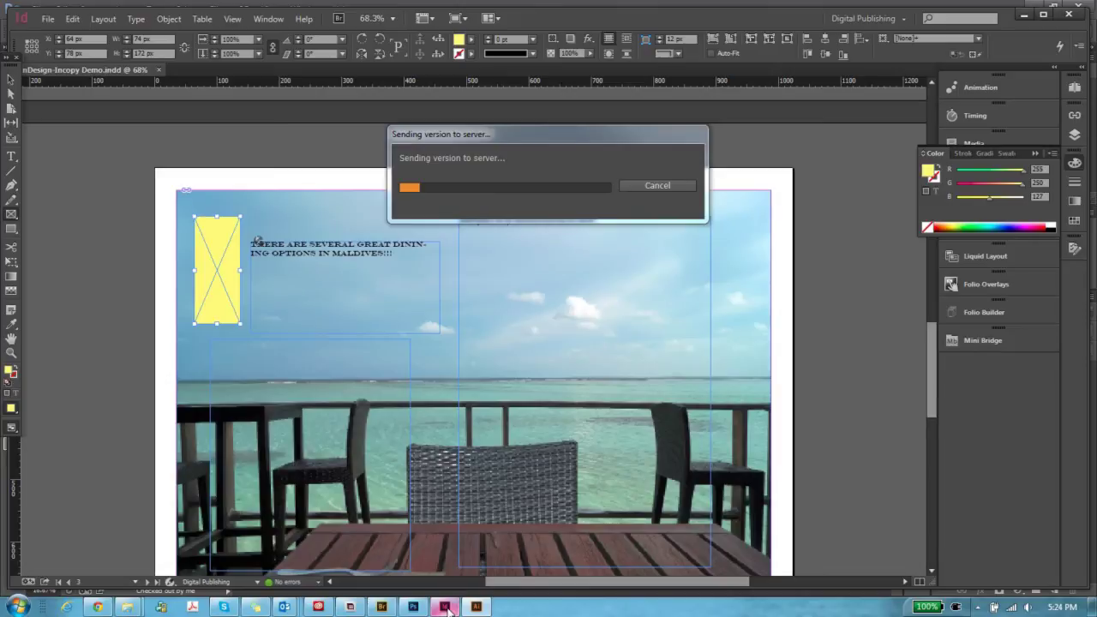
{"action": "left_click", "coordinate": [477, 607]}
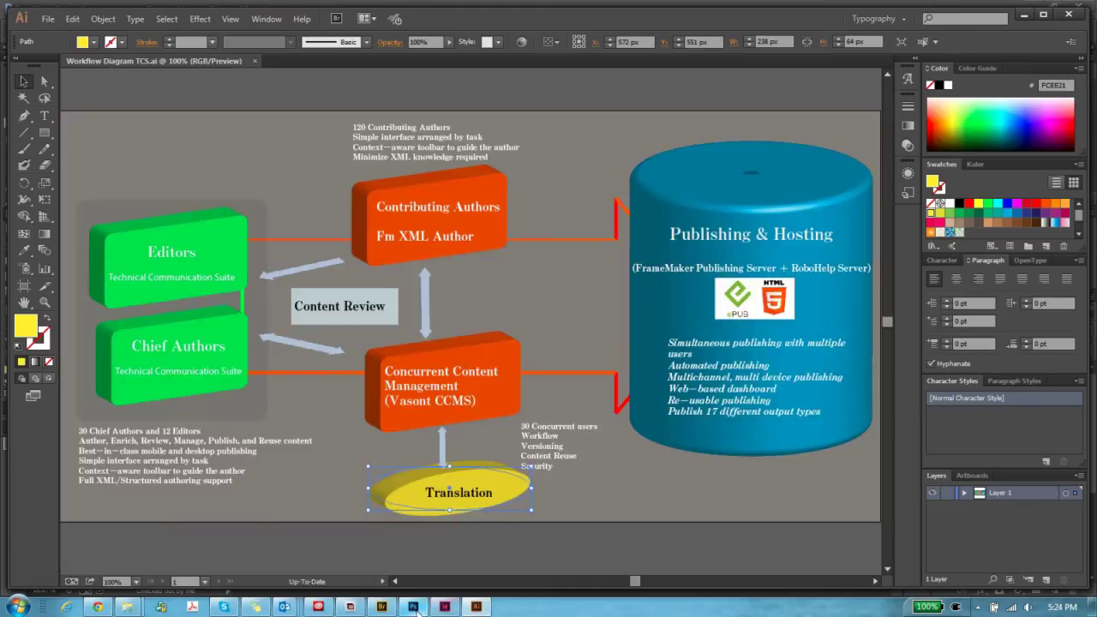
{"action": "left_click", "coordinate": [413, 607]}
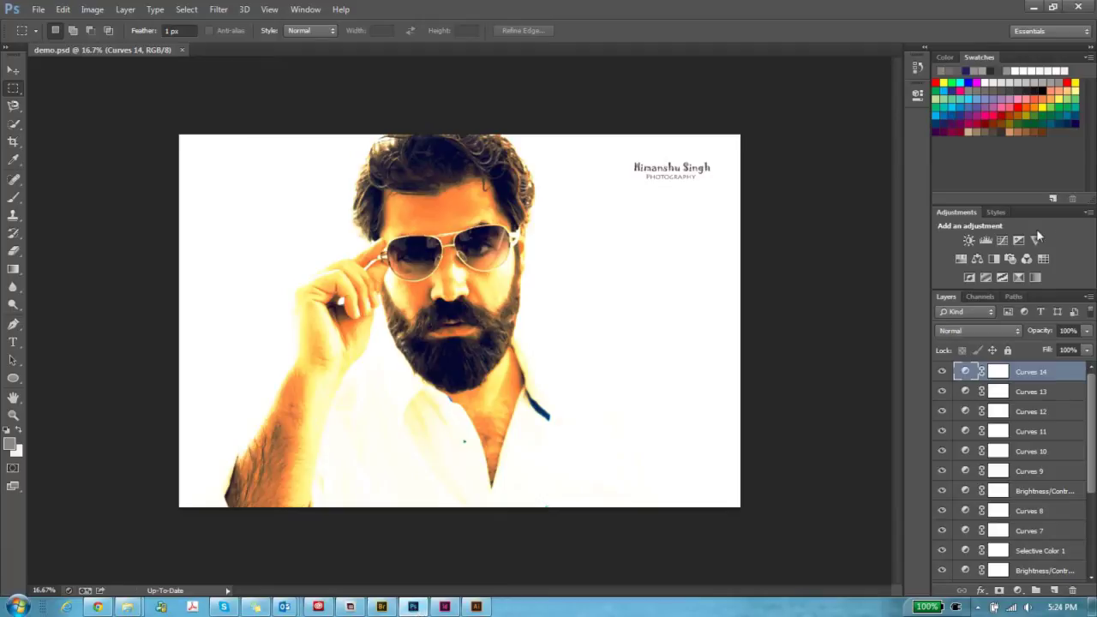
Add a Curves adjustment layer with a high and a lowered control point on the curve.
{"action": "left_click", "coordinate": [1002, 241]}
{"action": "left_click", "coordinate": [854, 189]}
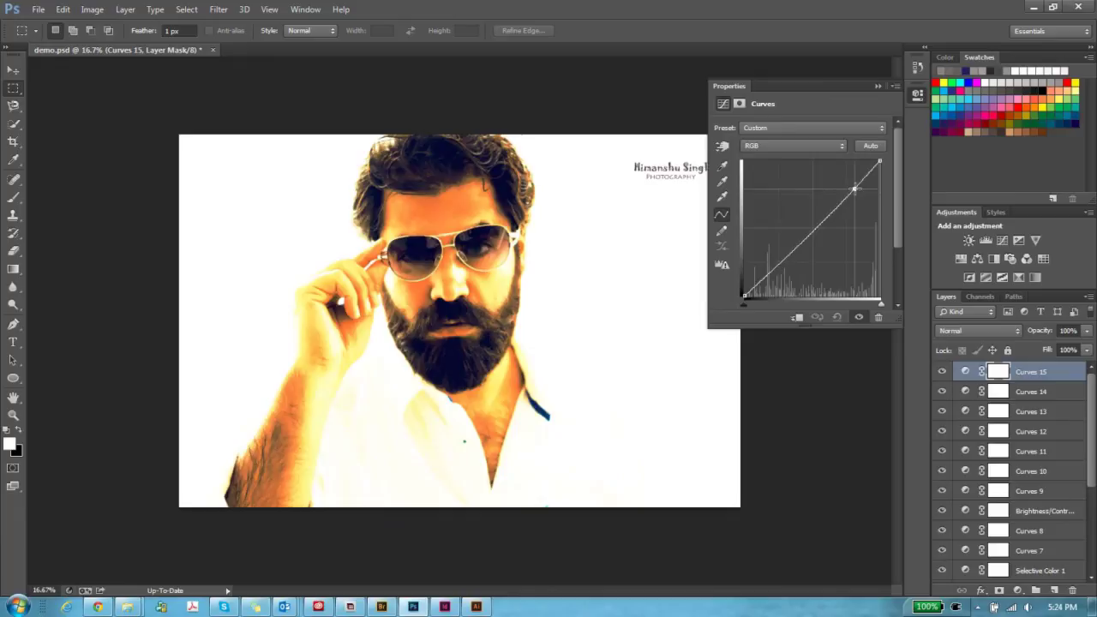
{"action": "left_click", "coordinate": [783, 264]}
{"action": "left_click_drag", "start_coordinate": [783, 264], "coordinate": [786, 266]}
Start checking in demo.psd with the comment 'Messed up the Curves'.
{"action": "left_click", "coordinate": [38, 10]}
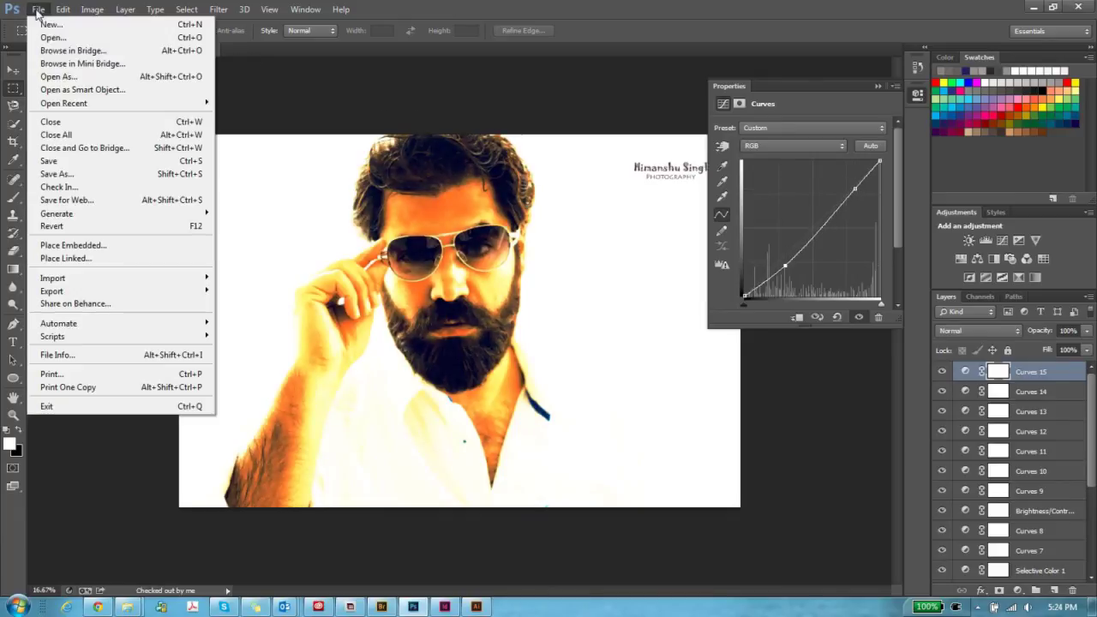
{"action": "left_click", "coordinate": [96, 182]}
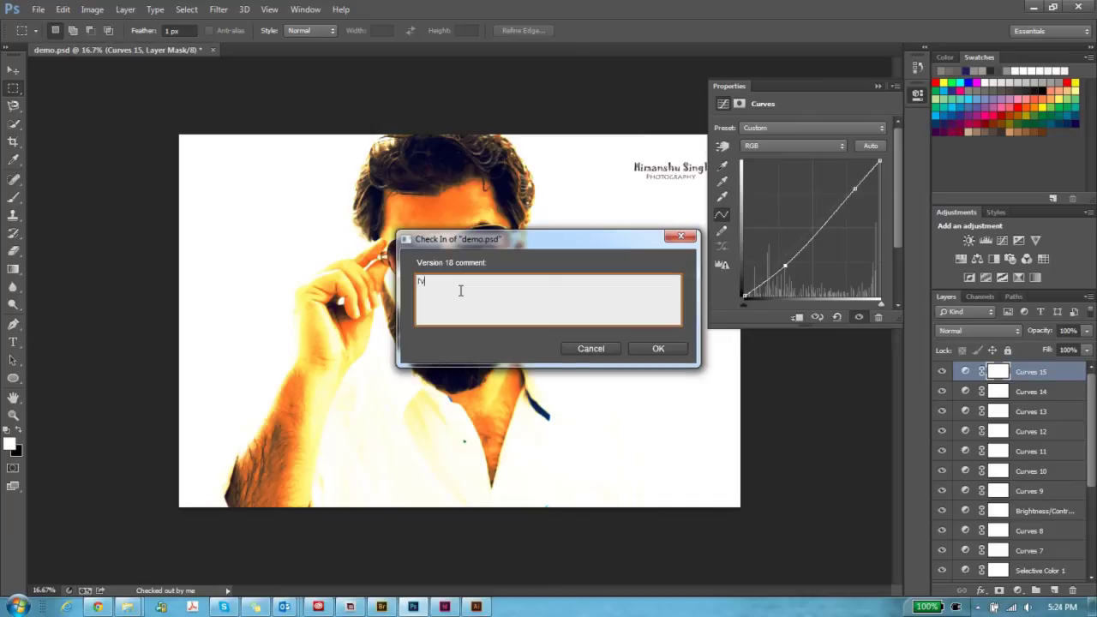
{"action": "type", "text": "e Messed up the Curves!"}
Confirm the demo.psd check-in as version 18 and wait for the Up-To-Date status.
{"action": "left_click", "coordinate": [677, 349]}
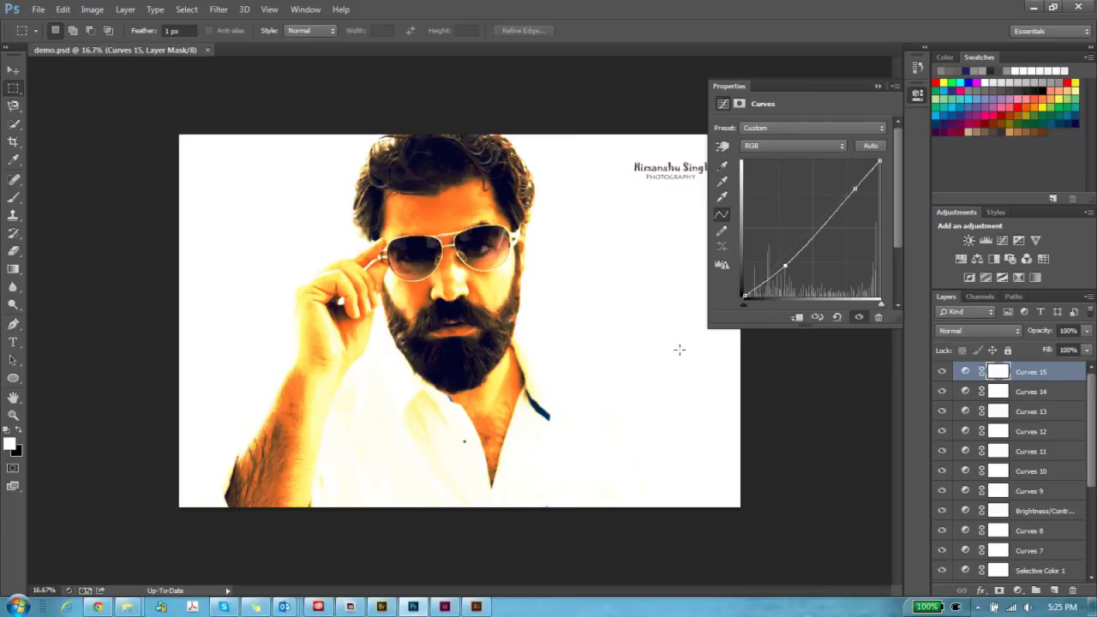
{"action": "left_click", "coordinate": [228, 590]}
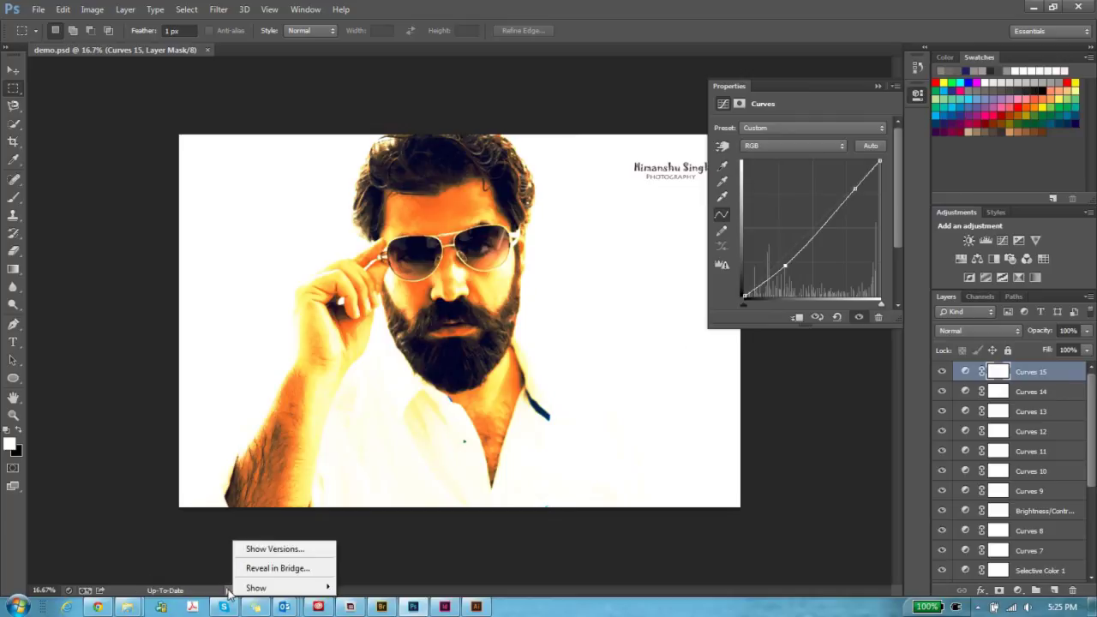
{"action": "left_click", "coordinate": [285, 552]}
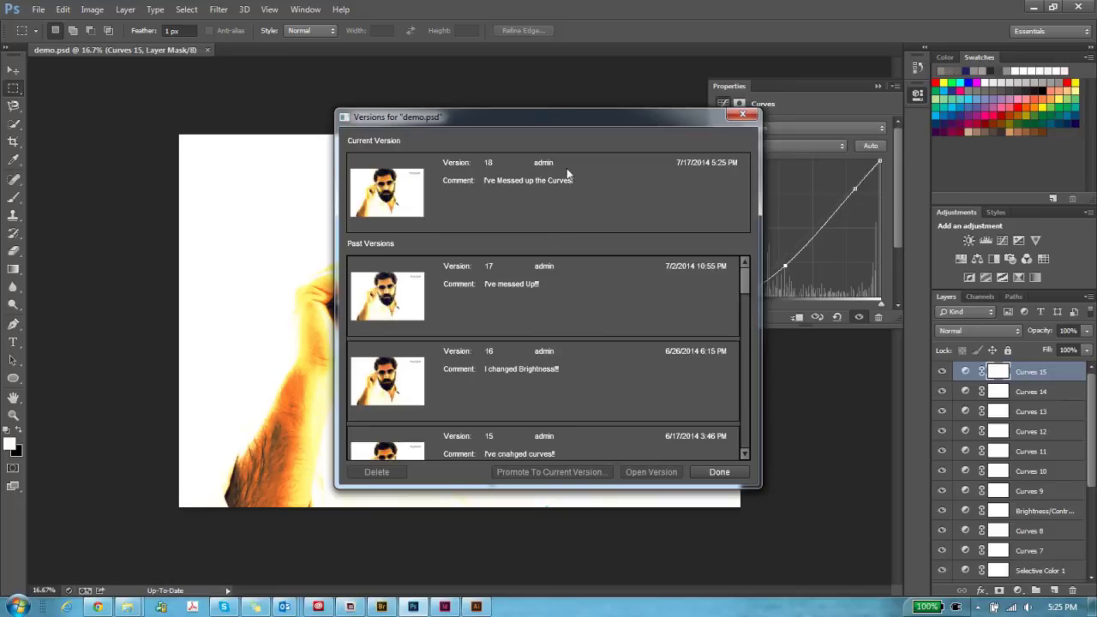
{"action": "mouse_move", "coordinate": [746, 271]}
{"action": "left_mouse_down"}
{"action": "mouse_move", "coordinate": [740, 433]}
{"action": "mouse_move", "coordinate": [755, 263]}
{"action": "left_mouse_up"}
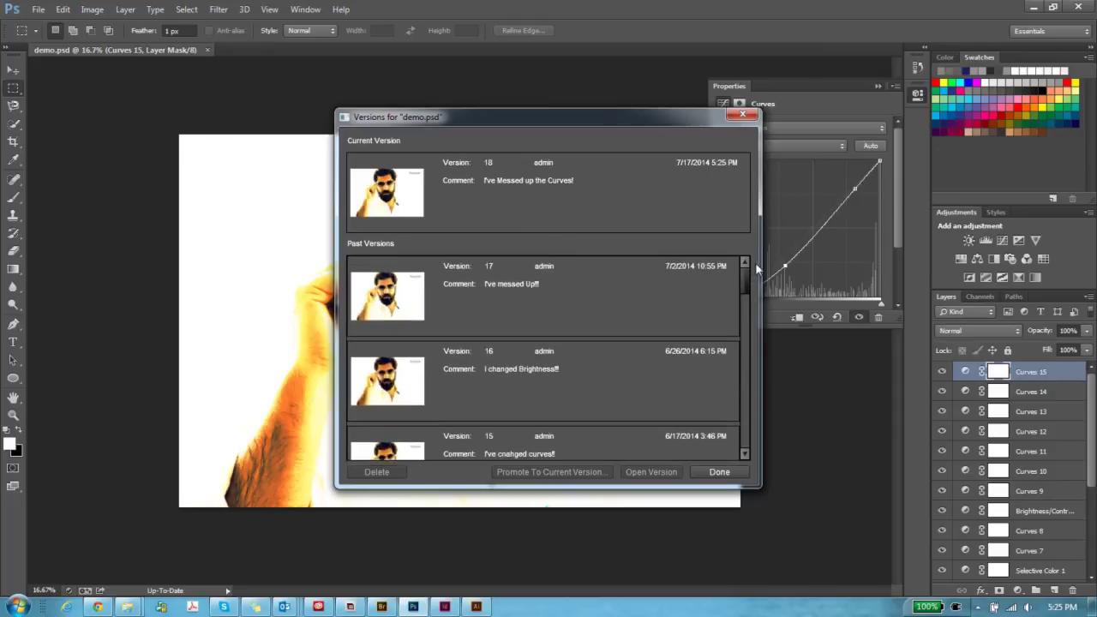
{"action": "left_click", "coordinate": [684, 290]}
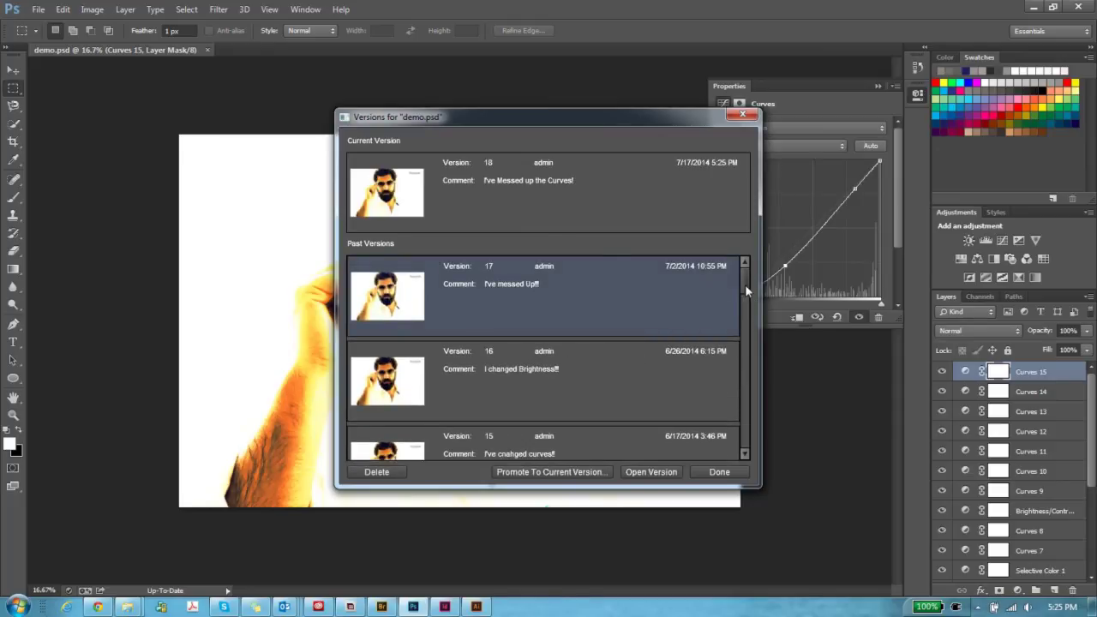
{"action": "left_click_drag", "start_coordinate": [745, 285], "coordinate": [745, 245]}
{"action": "left_click", "coordinate": [743, 115]}
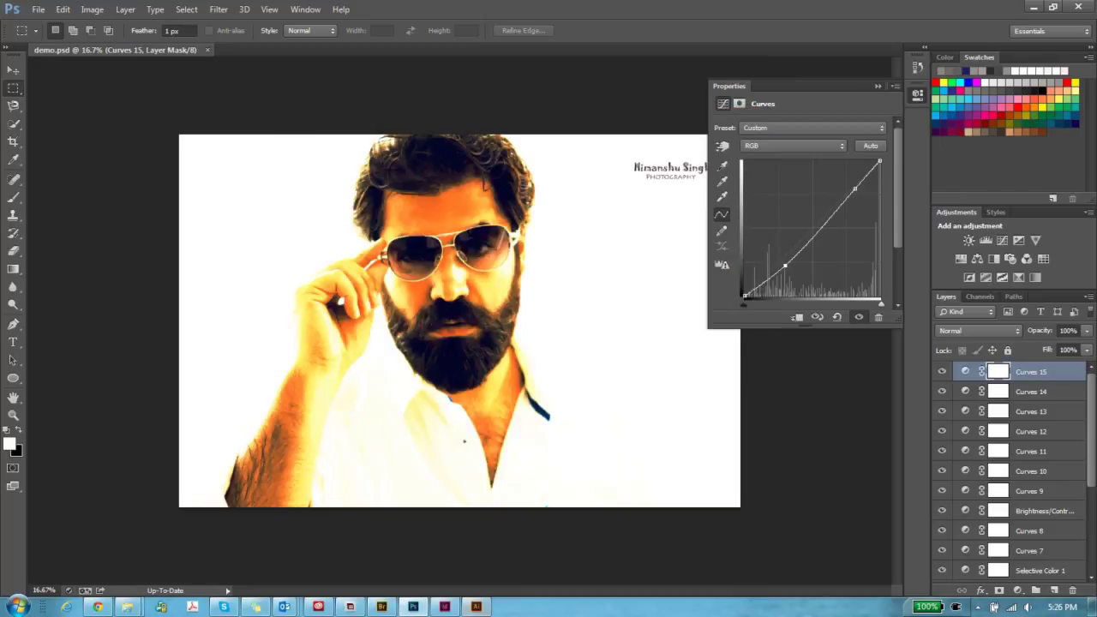
{"action": "left_click", "coordinate": [473, 609]}
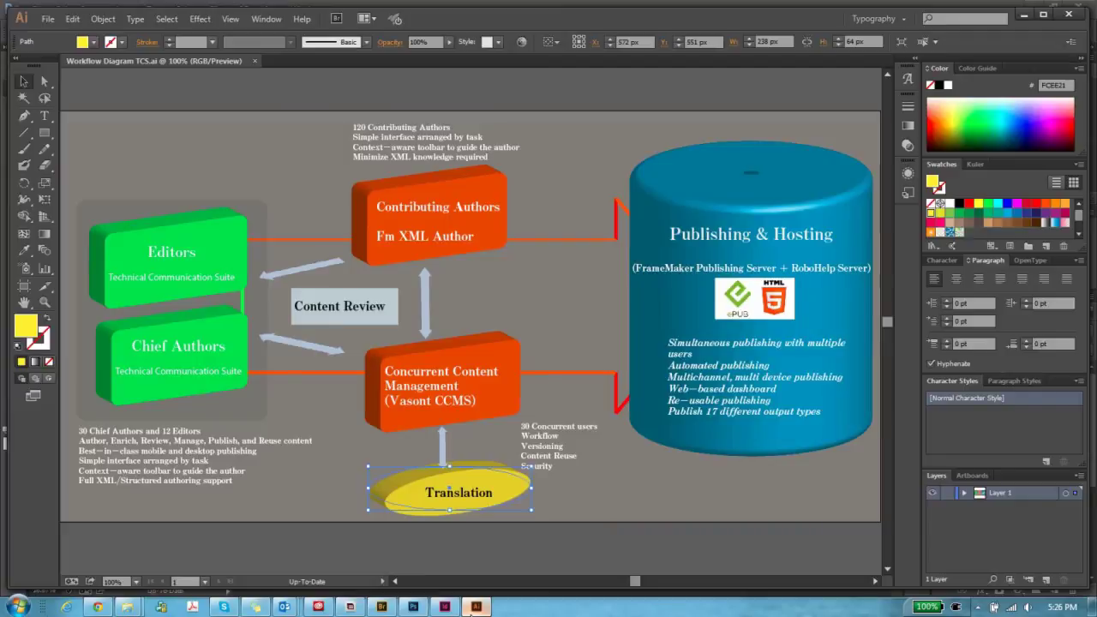
{"action": "left_click", "coordinate": [475, 607]}
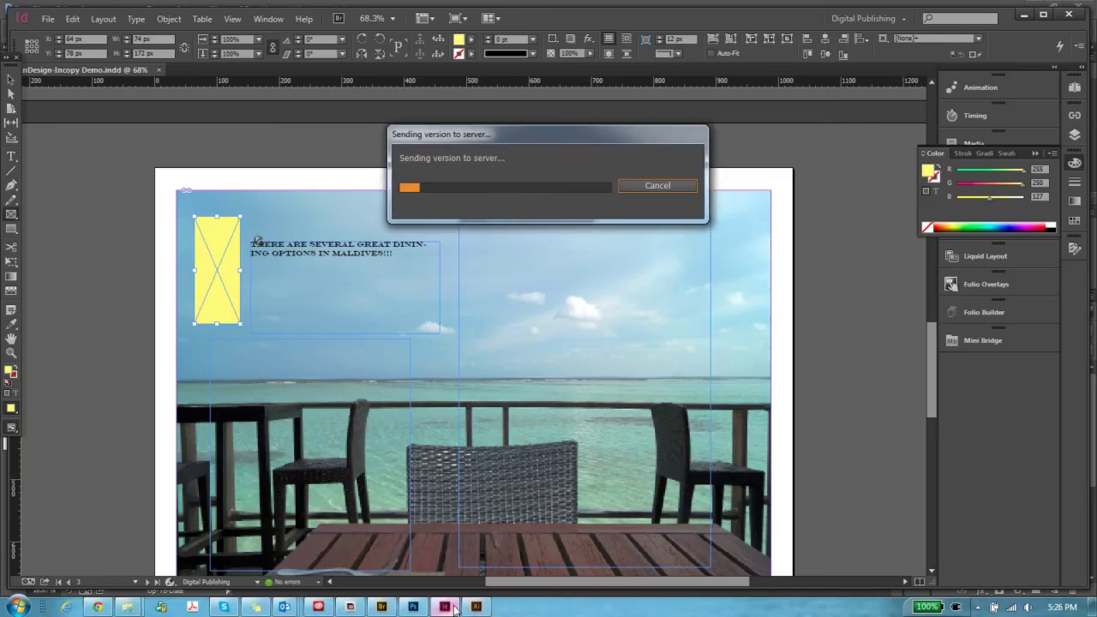
{"action": "left_click", "coordinate": [412, 606]}
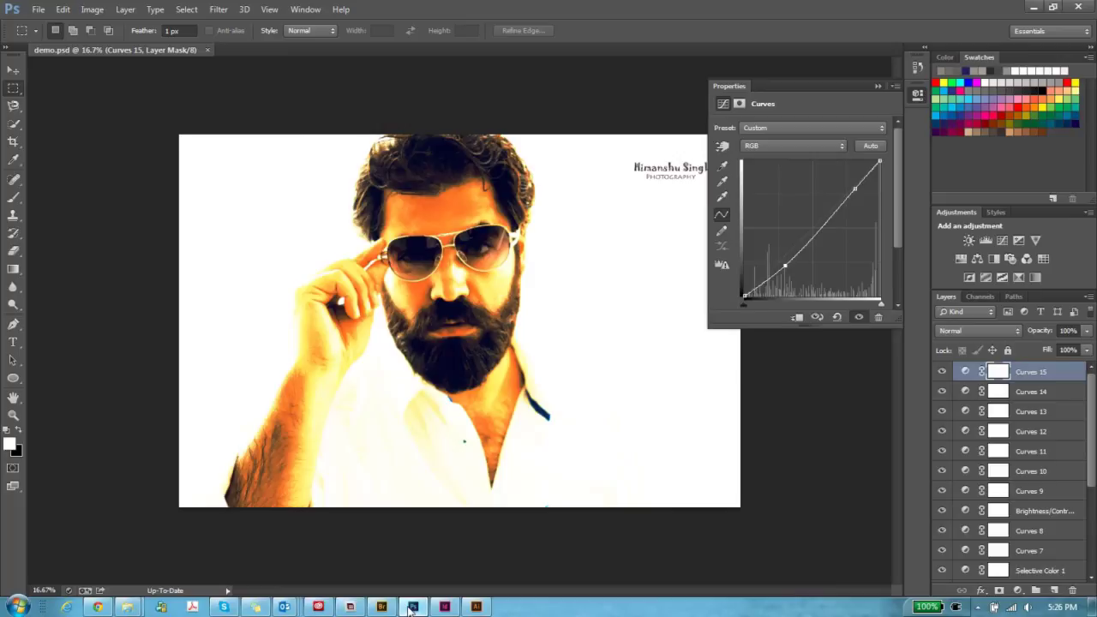